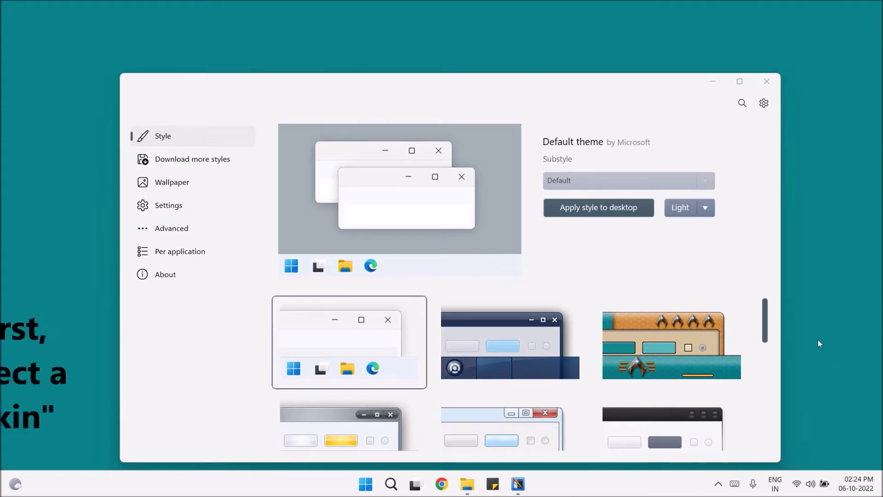
- Choose the Aquaman style from the installed styles and apply it to the desktop
mouse_move(767, 314)
left_mouse_down()
mouse_move(767, 406)
mouse_move(760, 299)
left_mouse_up()
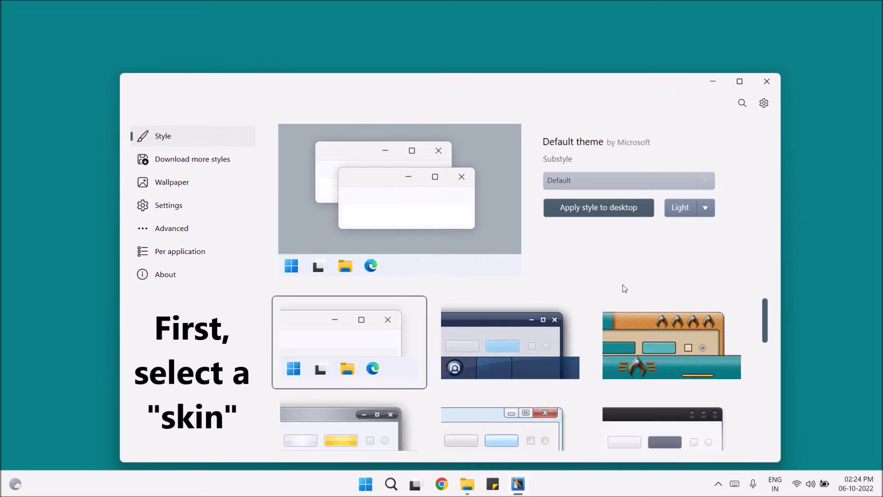
left_click(687, 346)
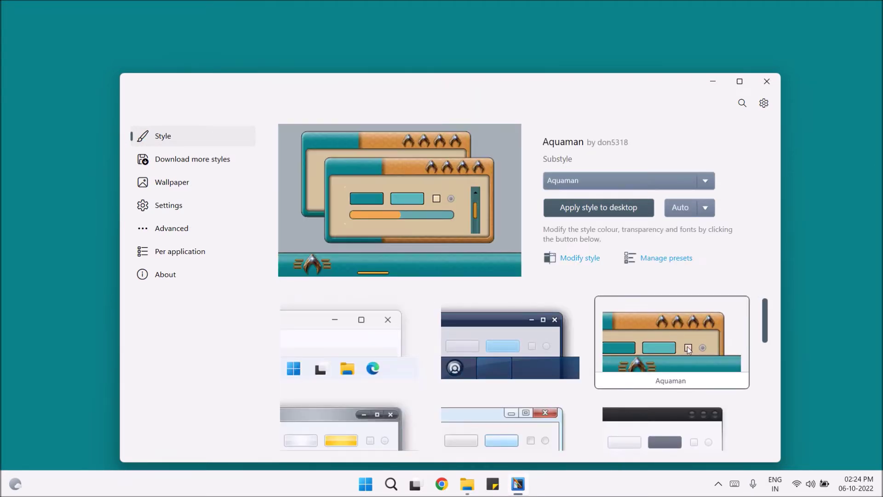
left_click(598, 208)
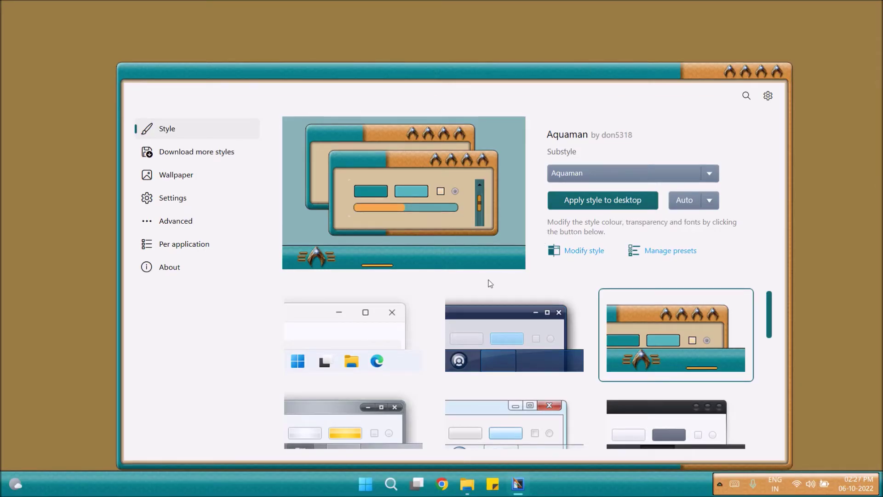
- Roll the styled window up and back down, then check the Aquaman look in File Explorer and minimise it
left_click(729, 68)
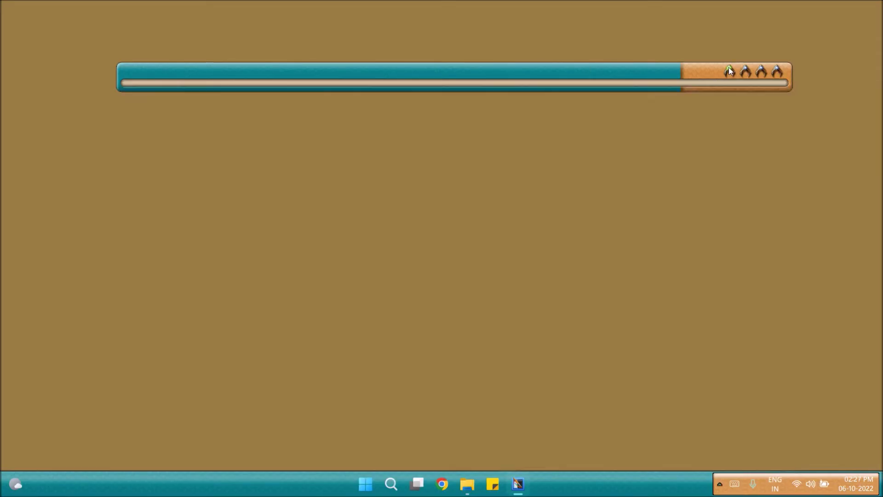
left_click(729, 69)
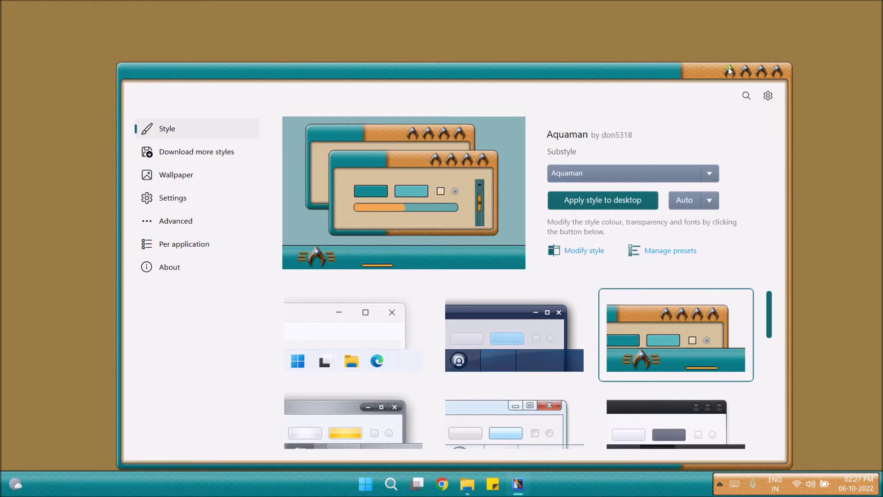
left_click(467, 486)
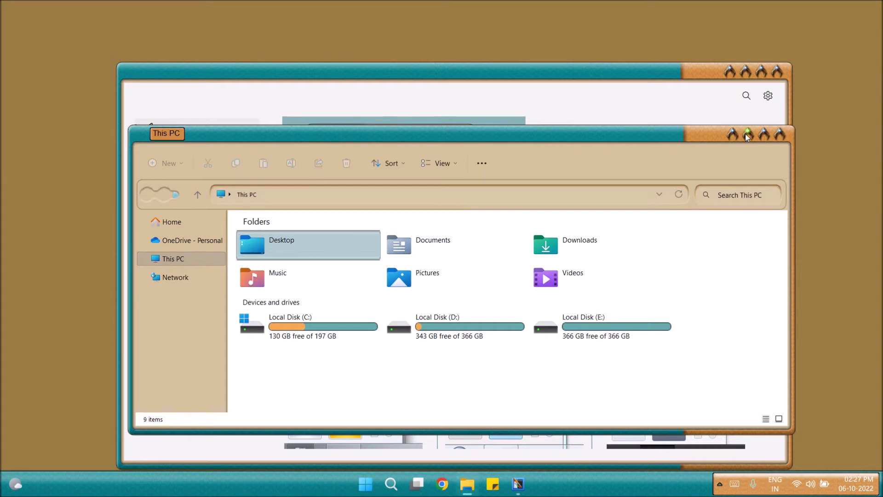
left_click(745, 133)
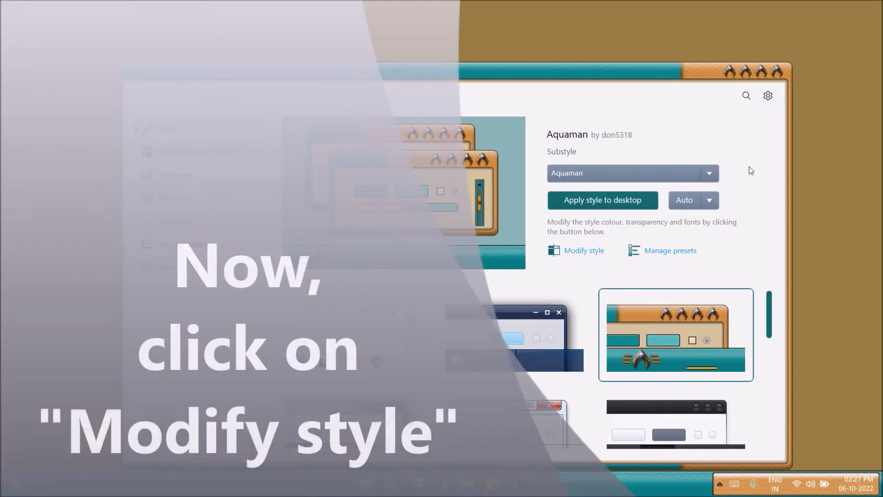
- Review the colour, transparency, texture and font options for modifying the Aquaman style, including the font override list, and leave style modification
left_click(575, 253)
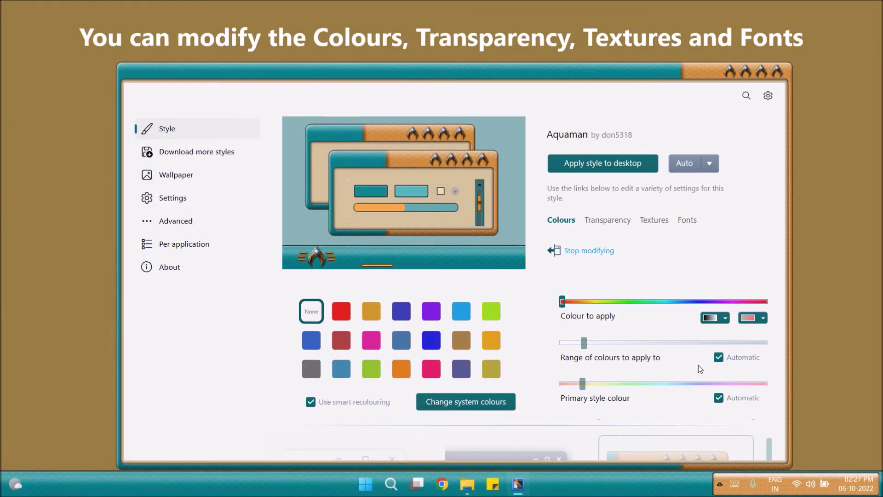
left_click(607, 220)
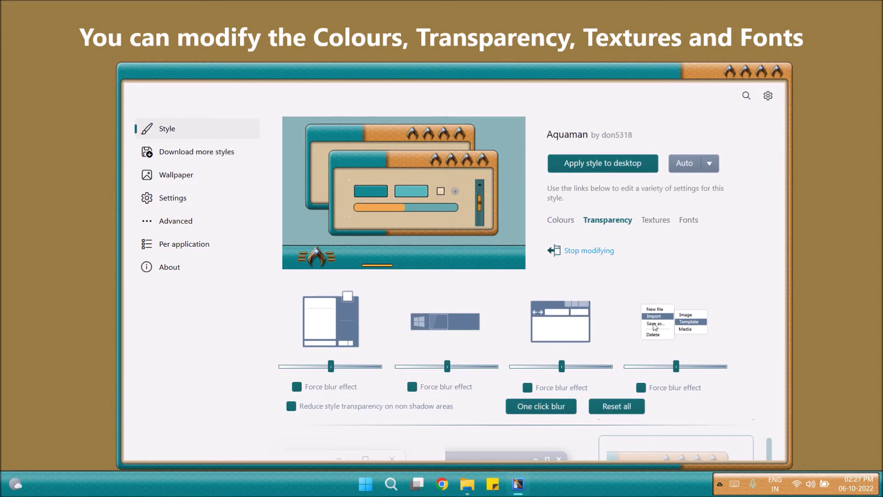
left_click(664, 222)
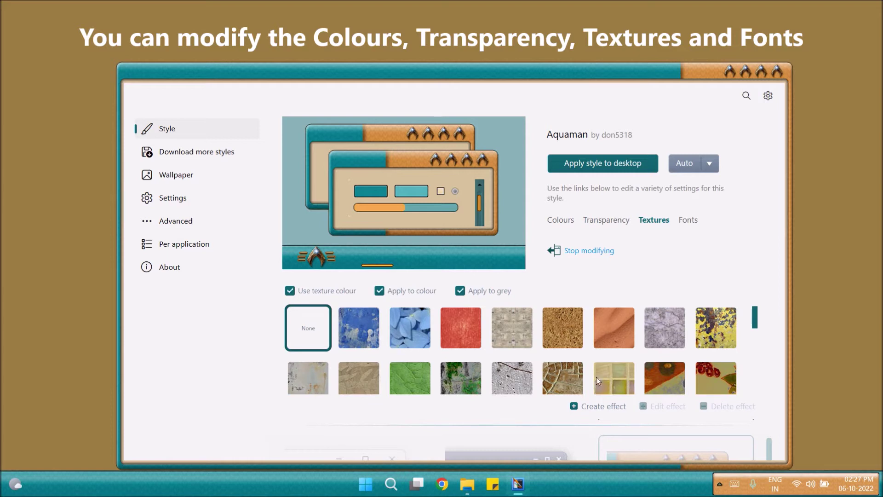
left_click(689, 221)
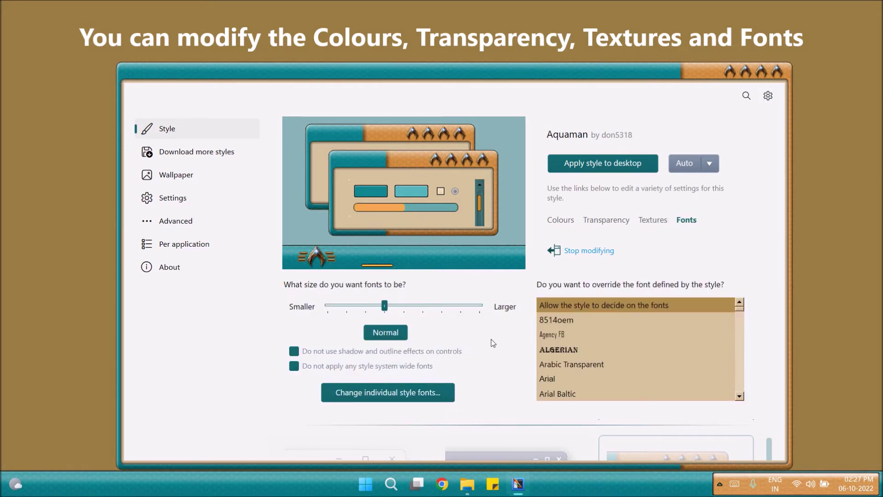
scroll(562, 358, "down", 8)
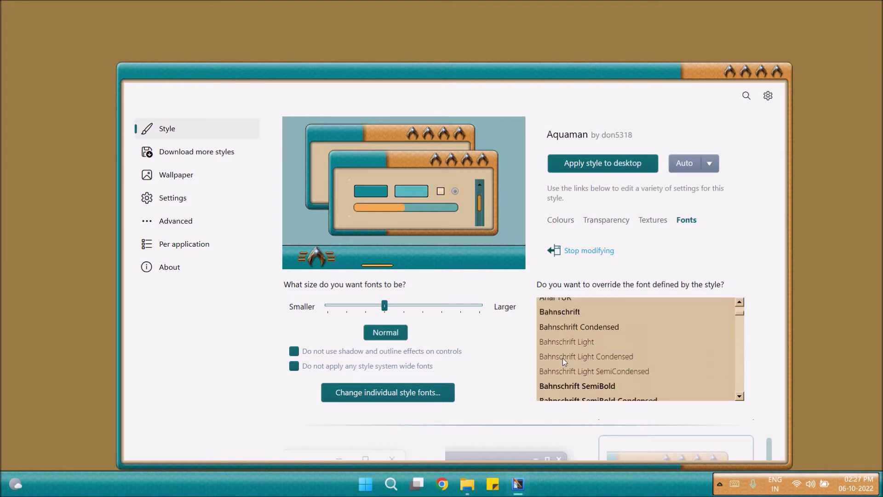
scroll(562, 358, "down", 7)
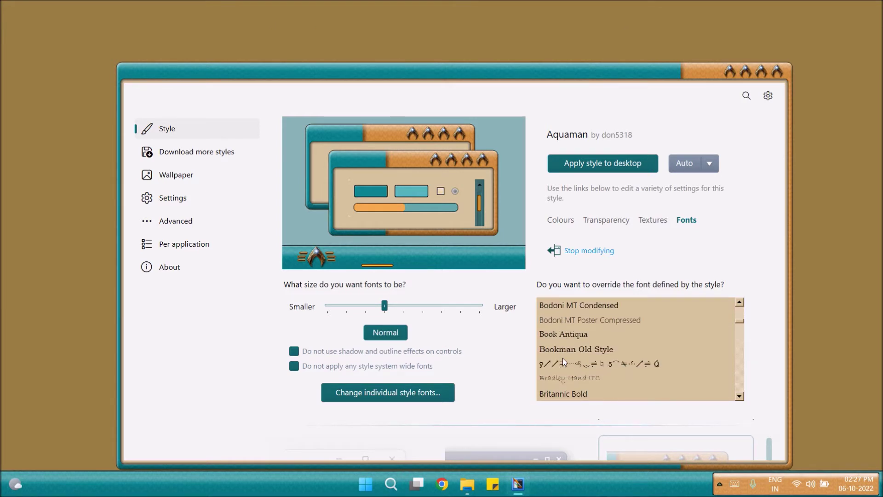
scroll(562, 355, "up", 15)
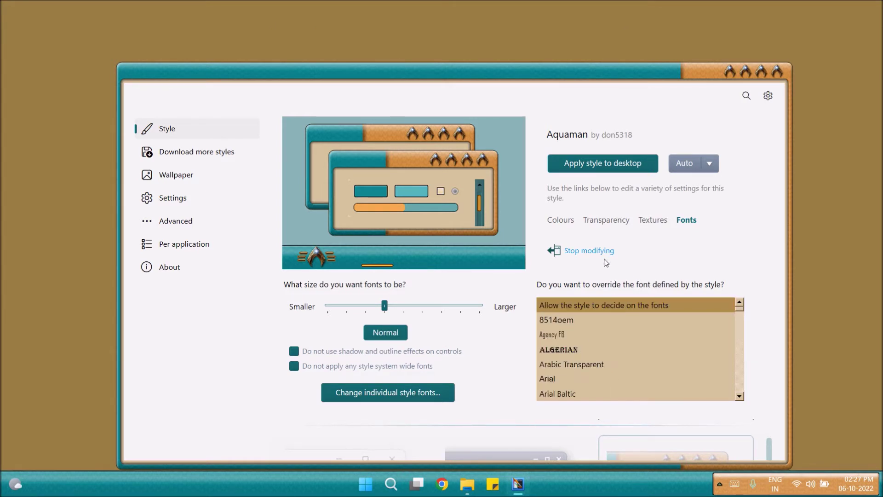
left_click(578, 256)
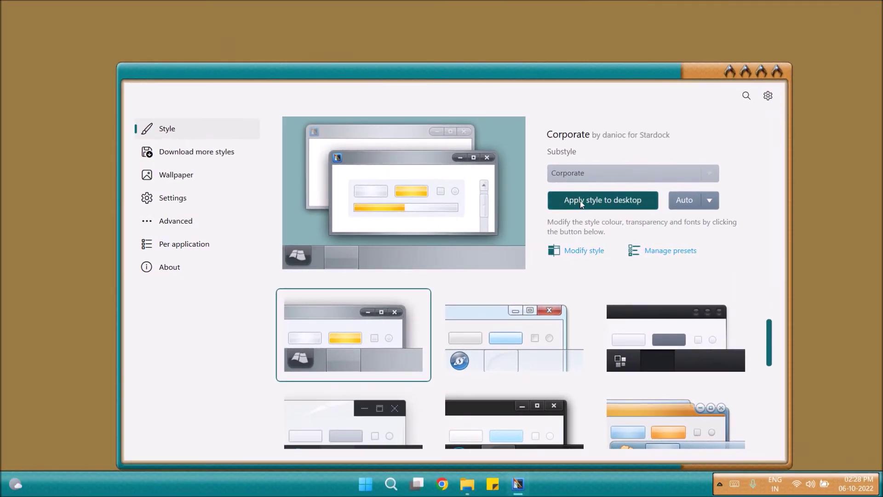
- Apply the Corporate style to the desktop and check its look in a File Explorer window
left_click(581, 201)
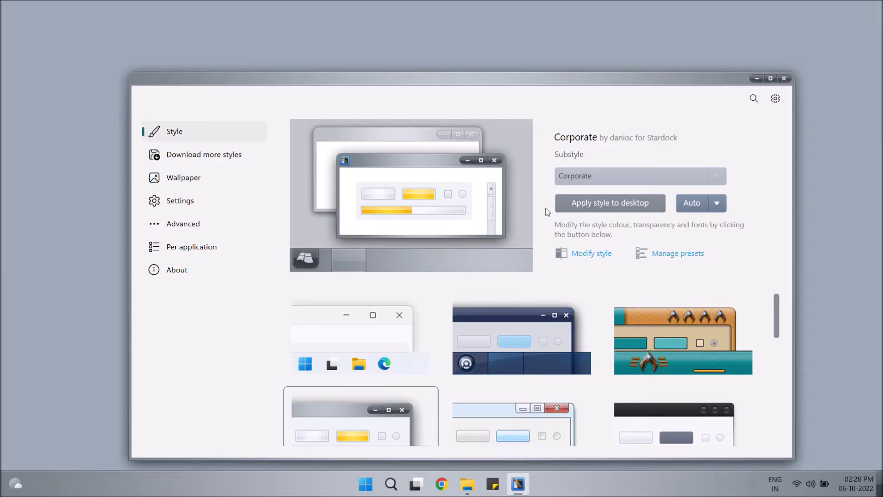
left_click(467, 483)
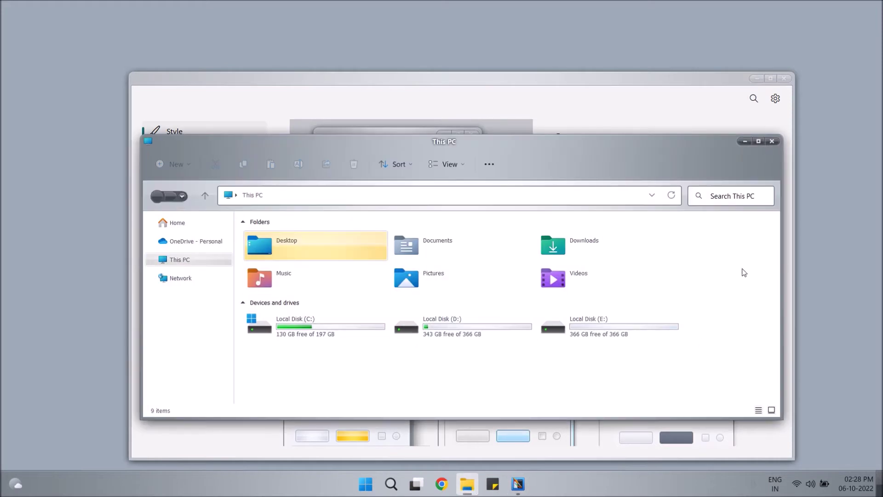
left_click(746, 141)
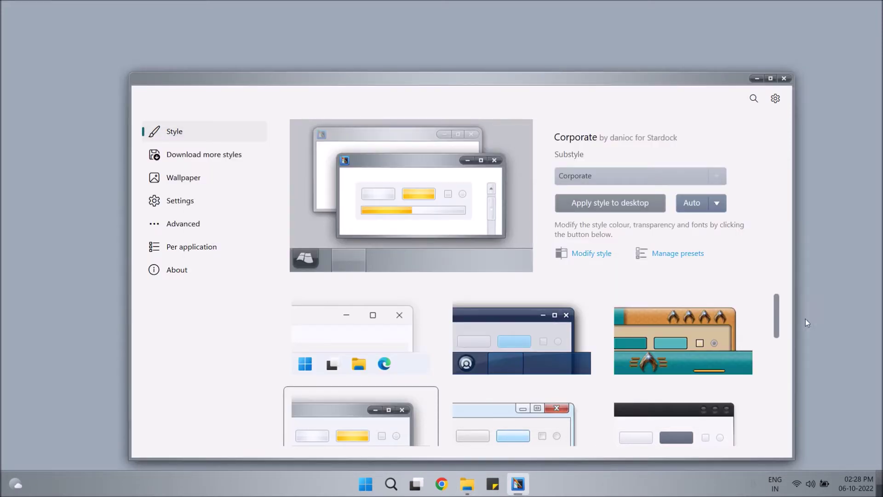
- Apply the Lantana style to the desktop and check how File Explorer looks with it
left_click_drag(781, 315, 774, 355)
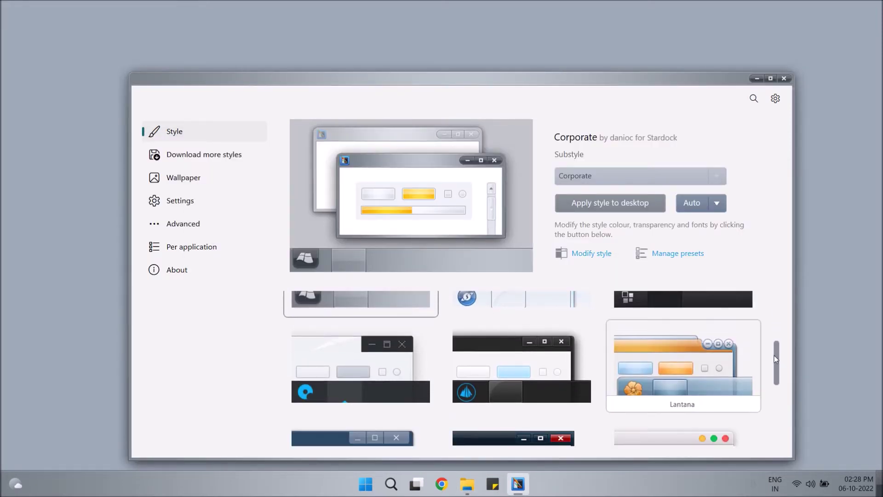
left_click(712, 365)
left_click(621, 204)
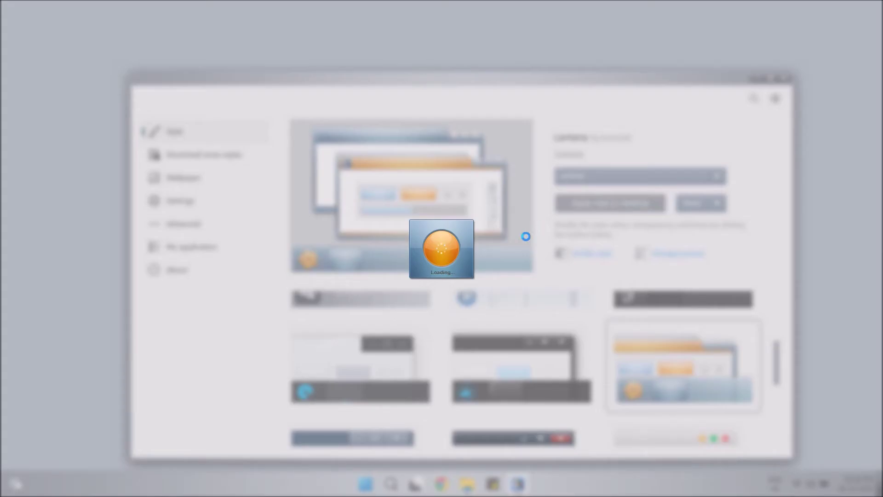
key("super+e")
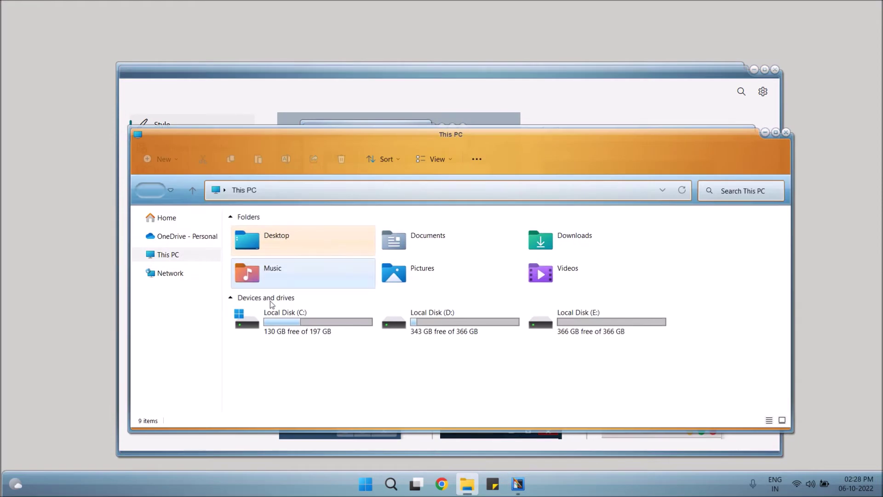
left_click(765, 133)
- Apply The Captain style to the desktop and inspect it in File Explorer
scroll(685, 372, "down", 2)
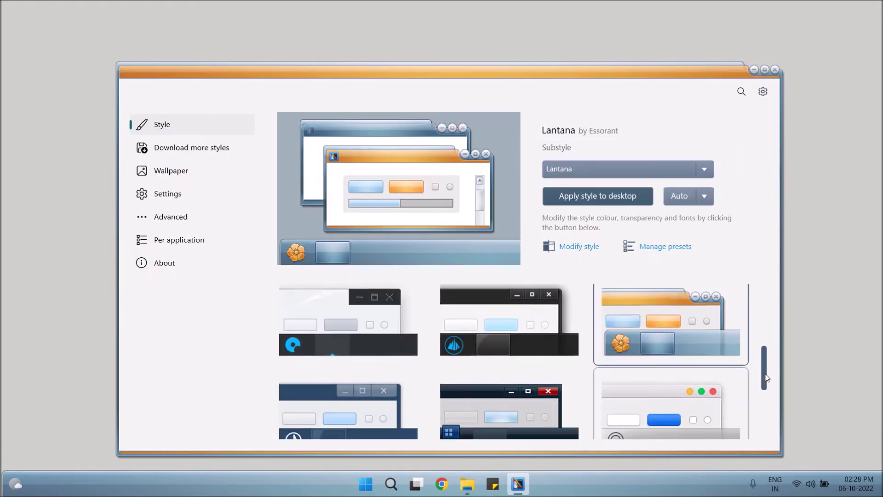
left_click(663, 361)
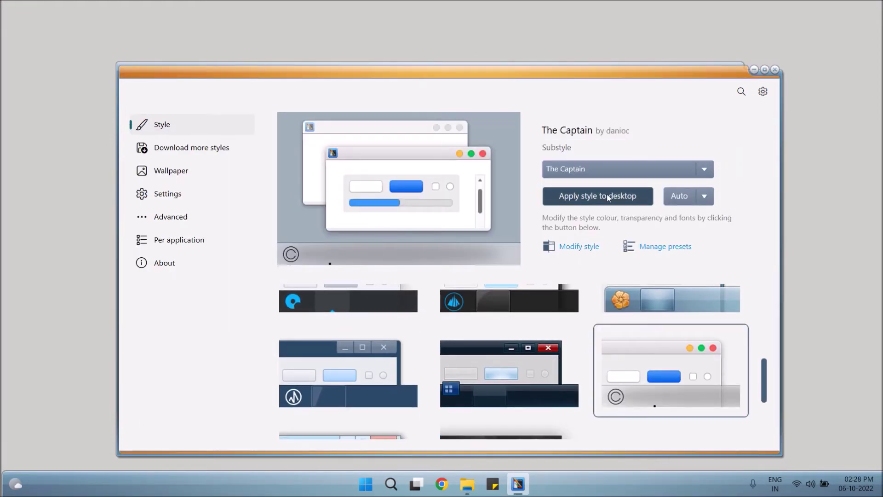
left_click(621, 196)
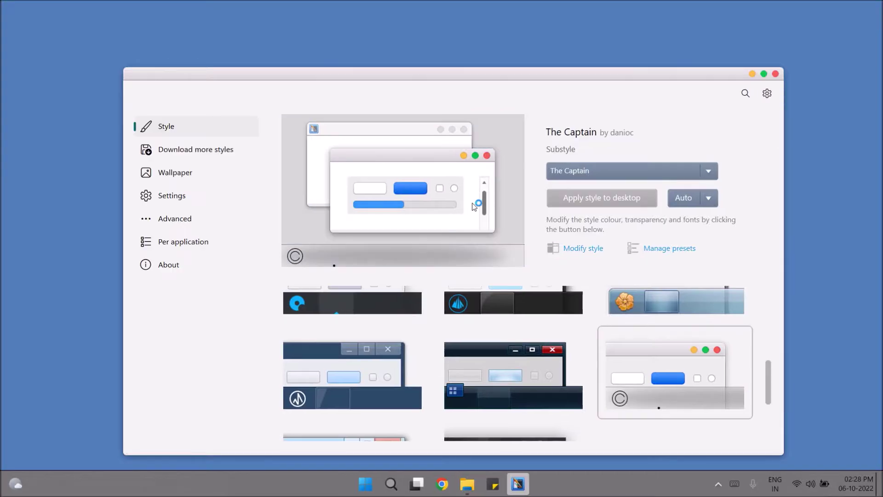
key("super+e")
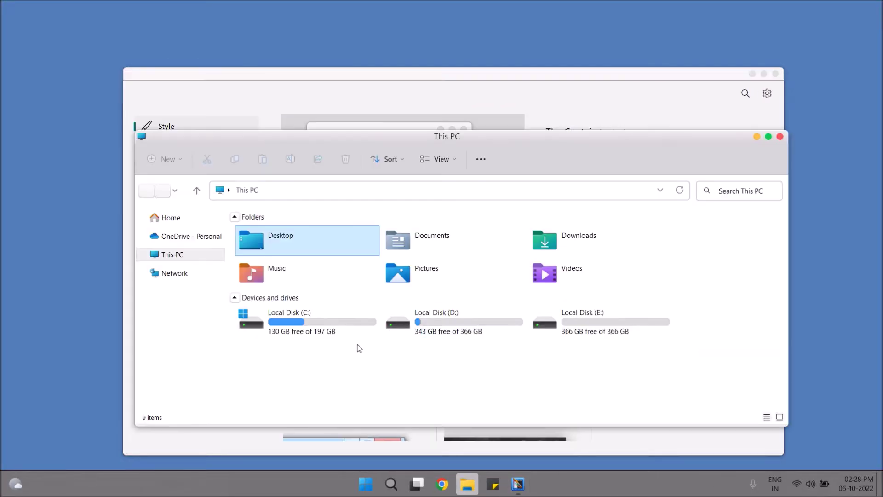
left_click(757, 137)
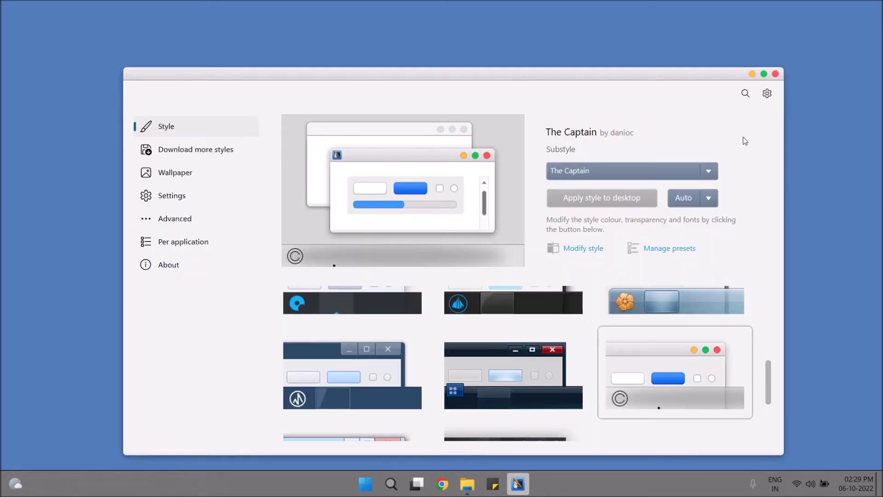
- Choose the Win8 style, apply it to the desktop and open File Explorer to view it
scroll(765, 406, "down", 1)
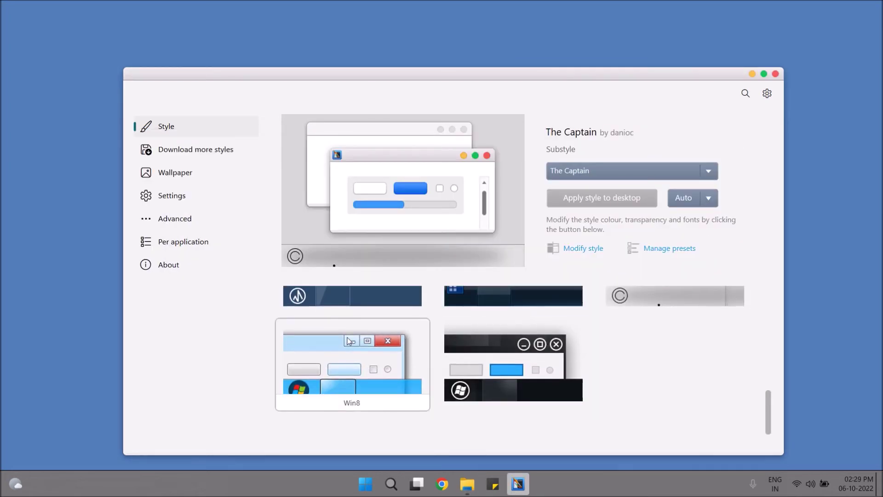
left_click(352, 357)
left_click(602, 198)
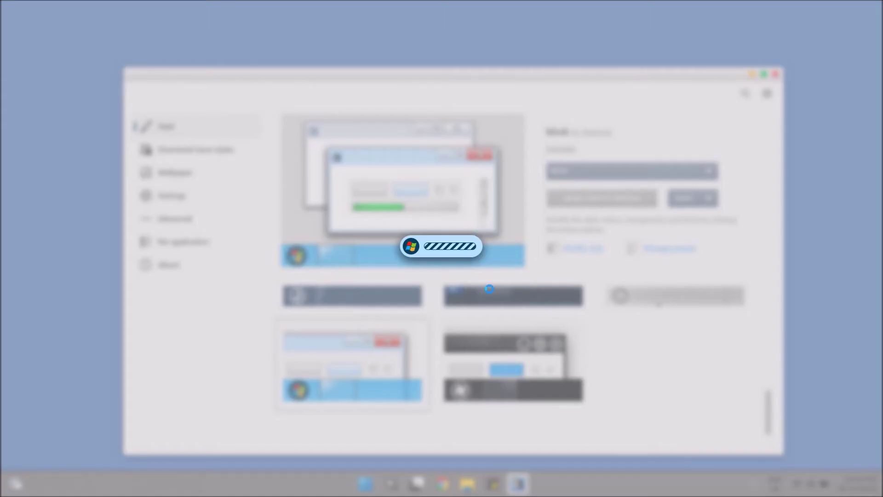
key("super+e")
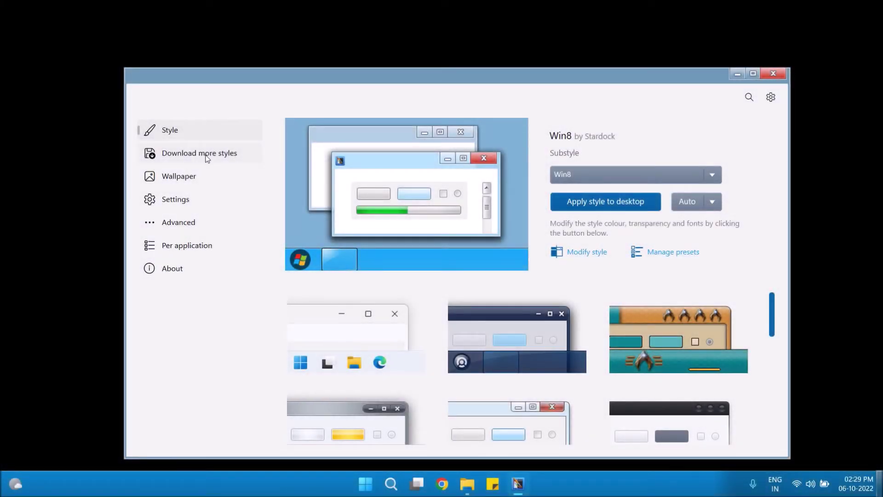
- Browse the featured downloadable styles and download the Batman style
left_click(206, 156)
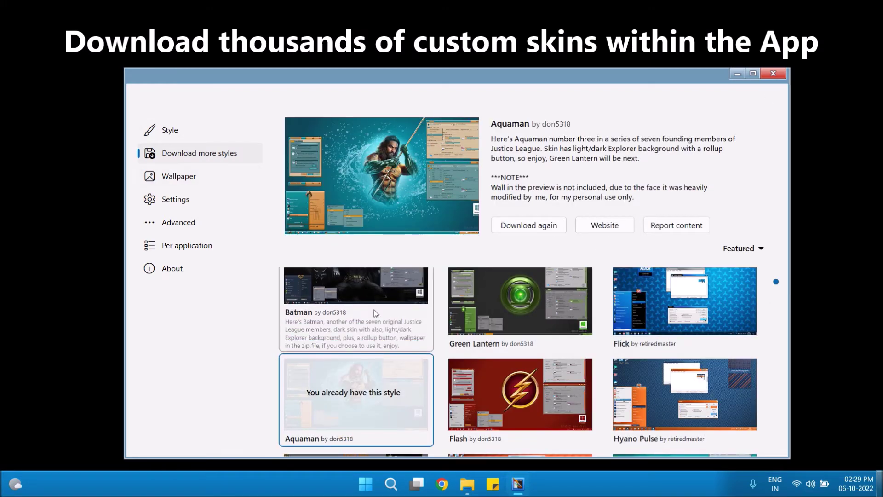
scroll(338, 284, "up", 5)
scroll(451, 325, "down", 5)
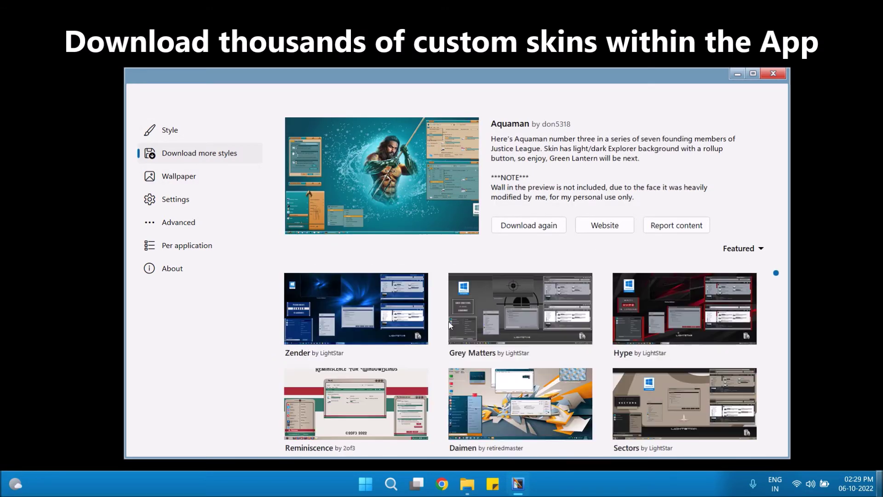
scroll(450, 325, "down", 2)
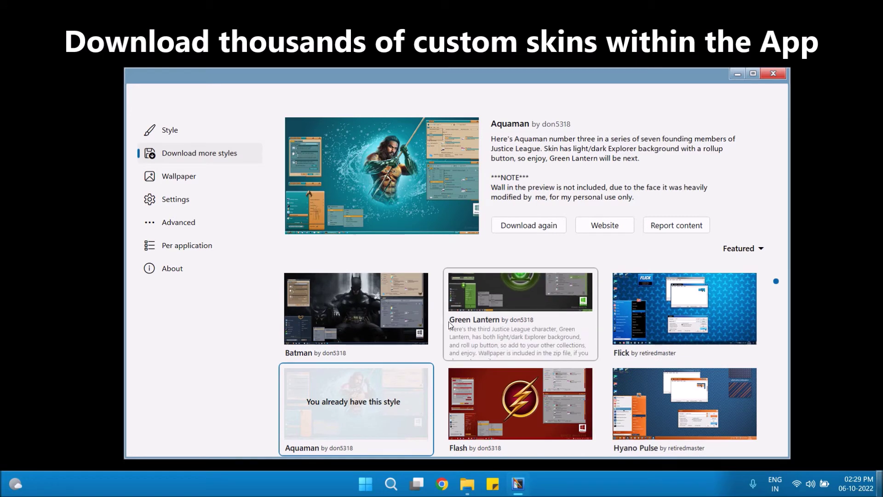
scroll(439, 324, "down", 5)
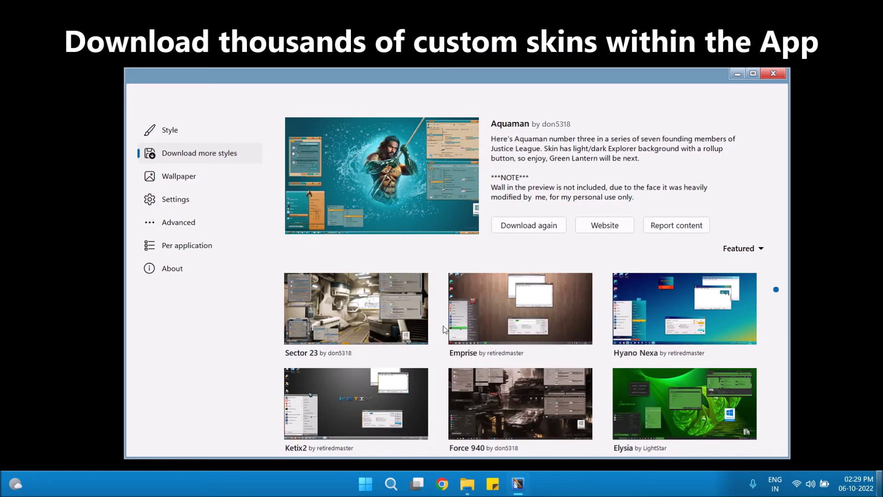
scroll(443, 326, "down", 2)
scroll(443, 325, "up", 8)
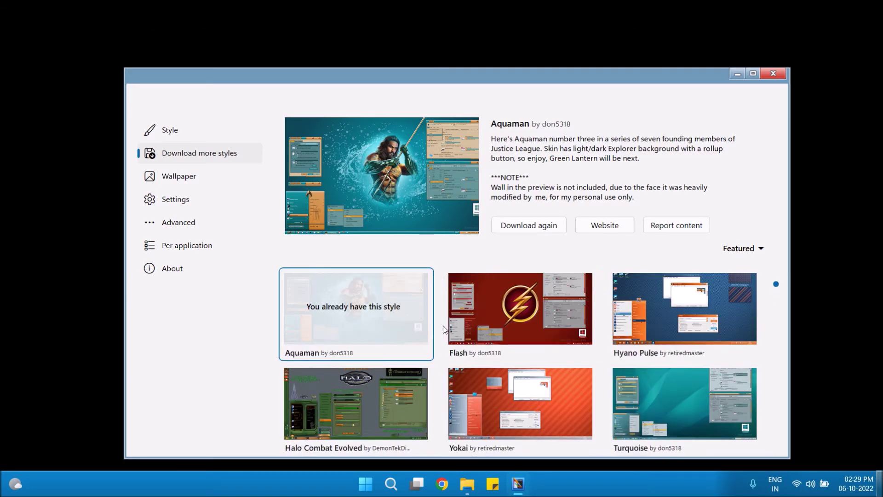
left_click(343, 286)
left_click(536, 227)
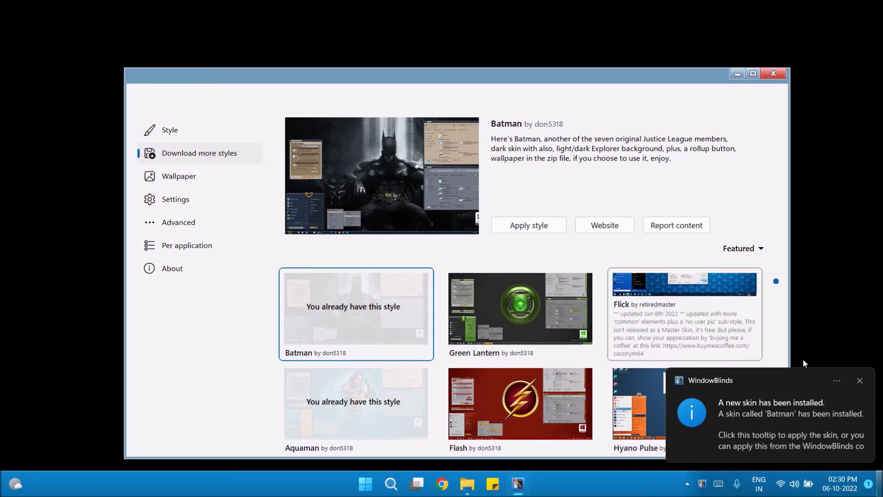
- Dismiss the installation notification, apply the downloaded Batman style to the desktop and try its window roll-up control
left_click(860, 380)
left_click(528, 226)
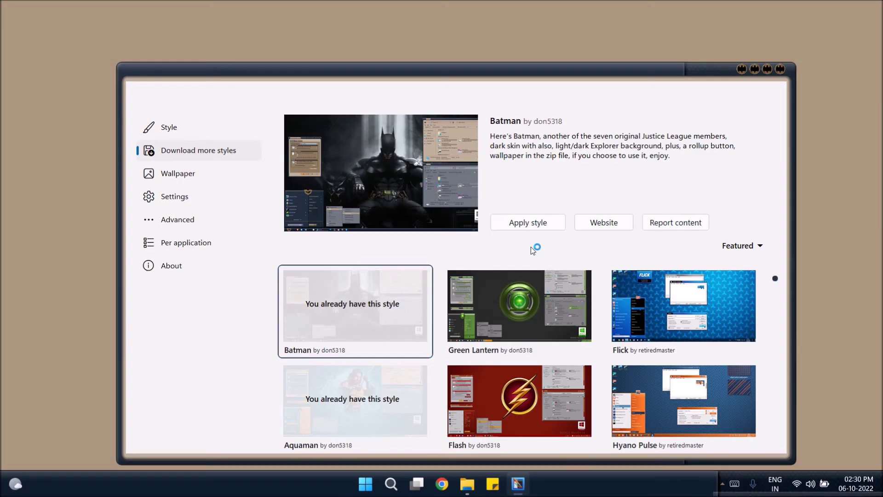
left_click(741, 70)
left_click(741, 70)
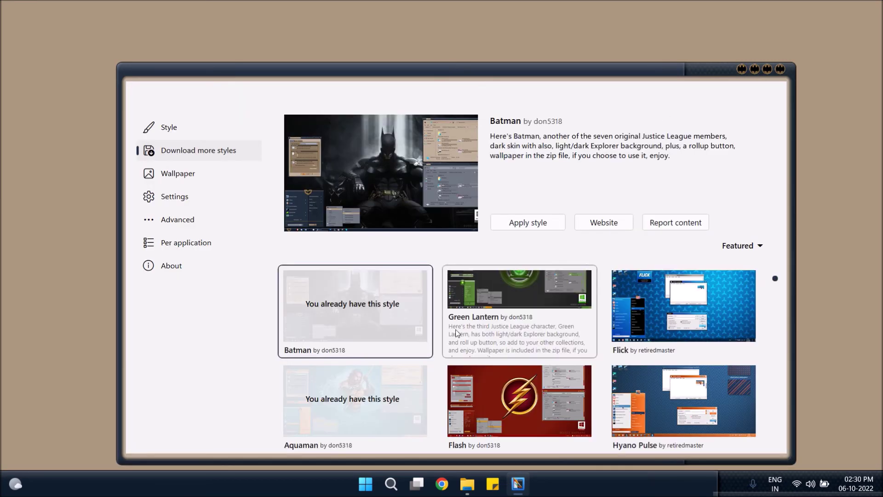
- Open File Explorer in the Batman style, try rolling its window up and down near the upper edge of the desktop, and put it away
left_click(467, 484)
left_click(741, 133)
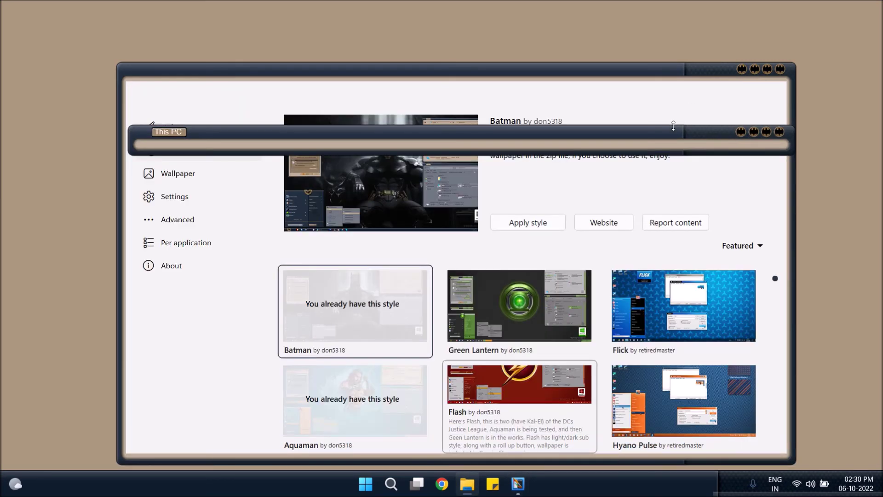
left_click_drag(673, 126, 672, 22)
left_click(740, 28)
left_click(740, 28)
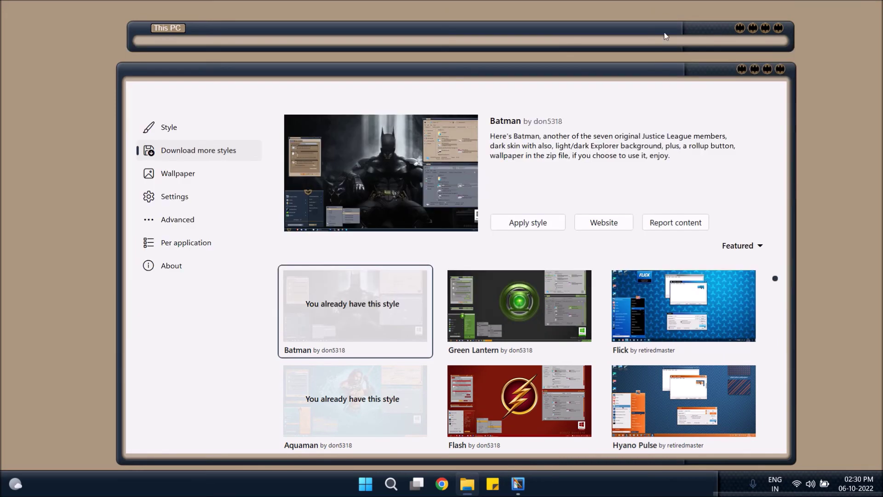
left_click(740, 28)
left_click(753, 28)
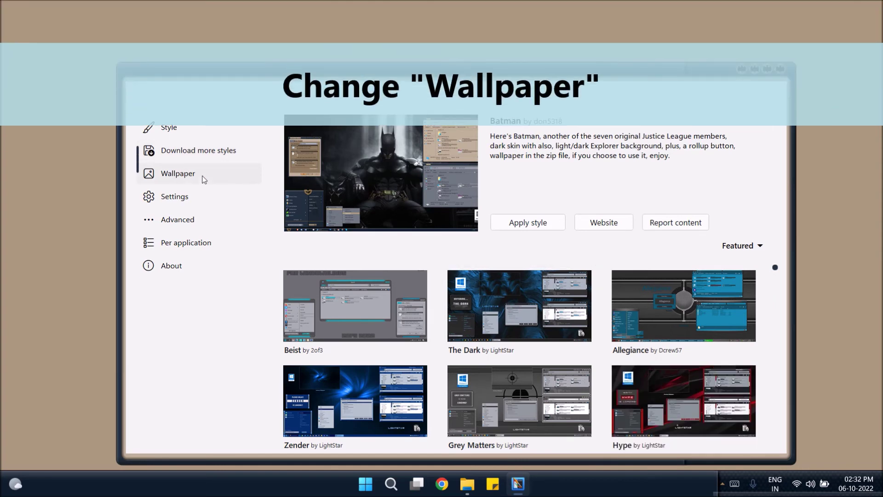
- Apply the Batman wallpaper to the desktop and roll the window up to view it before restoring the window
left_click(203, 180)
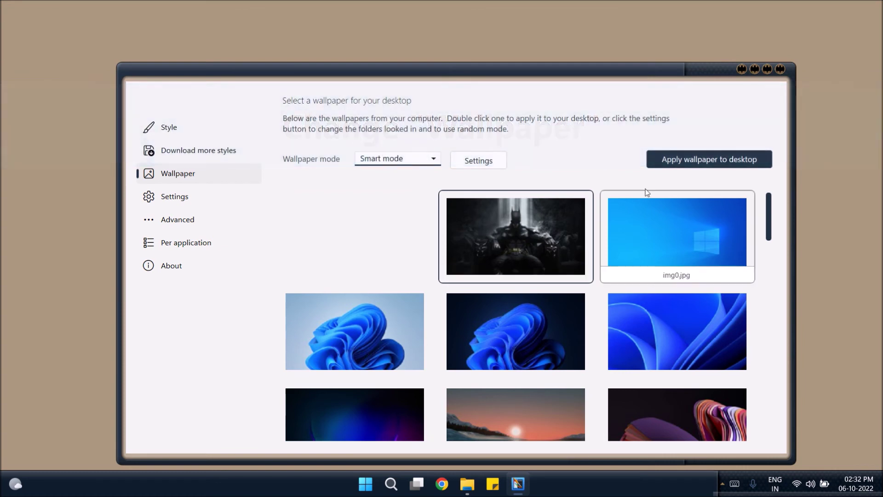
left_click(683, 159)
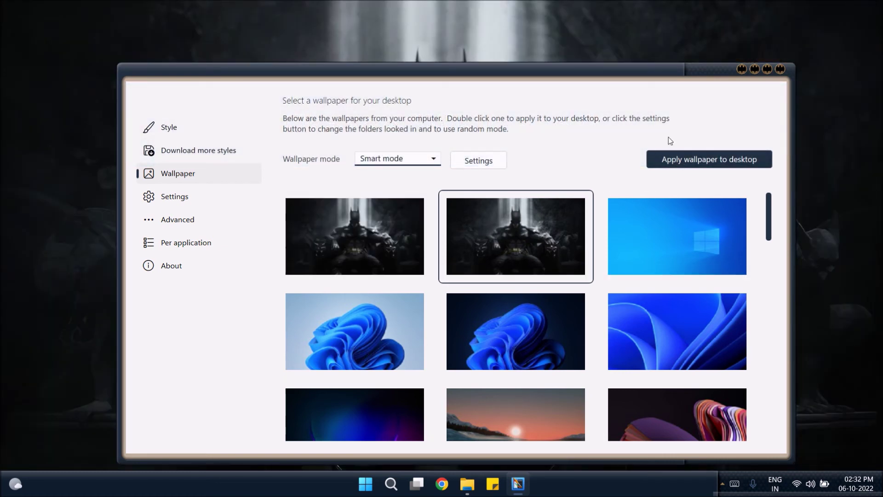
left_click(741, 71)
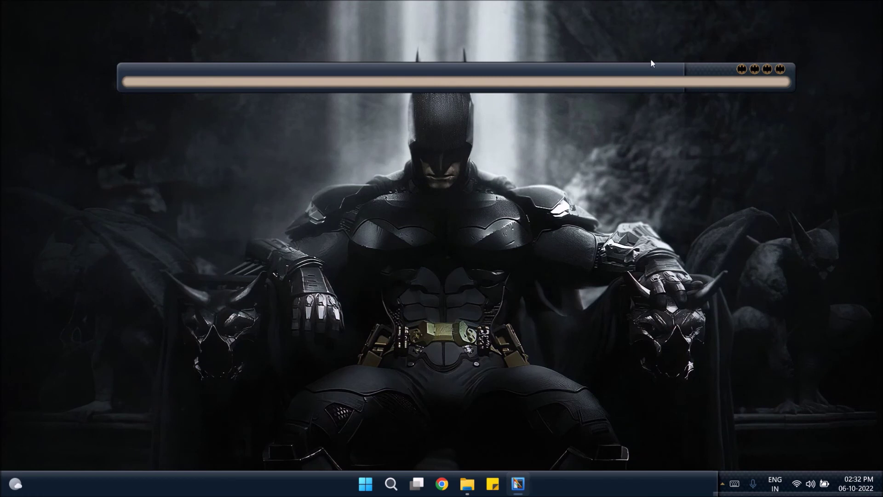
left_click_drag(643, 65, 640, 24)
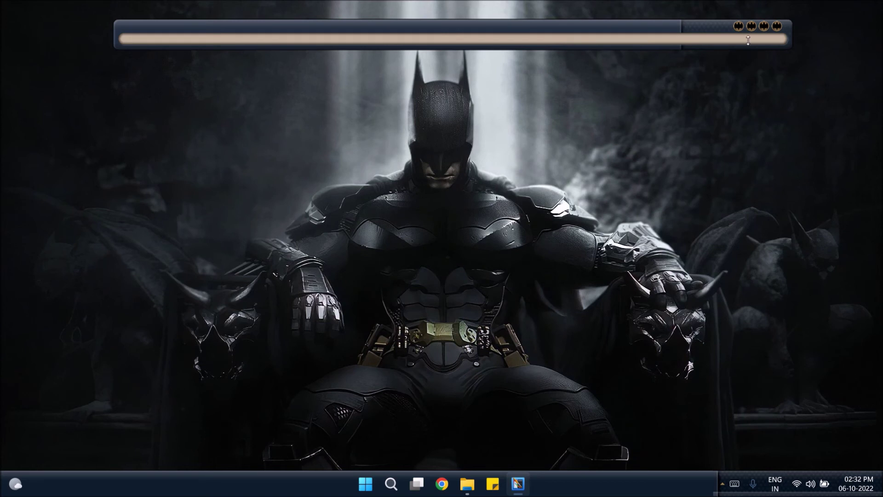
left_click(738, 26)
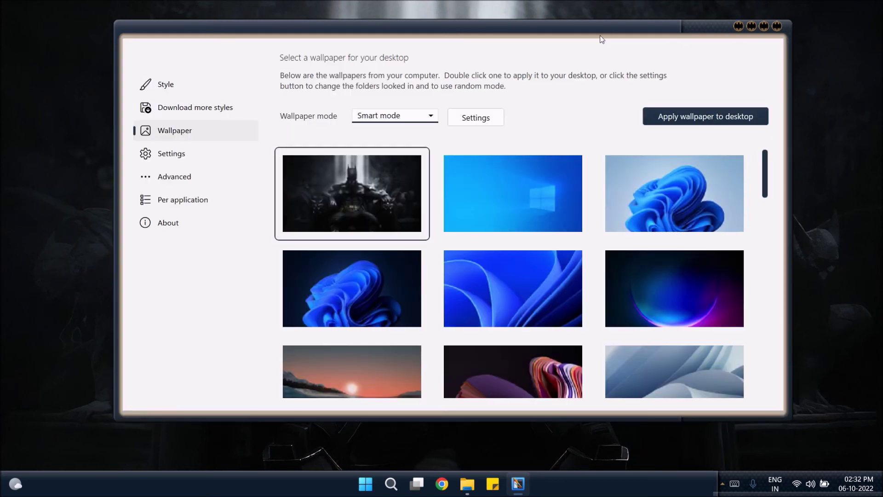
left_click_drag(581, 32, 590, 51)
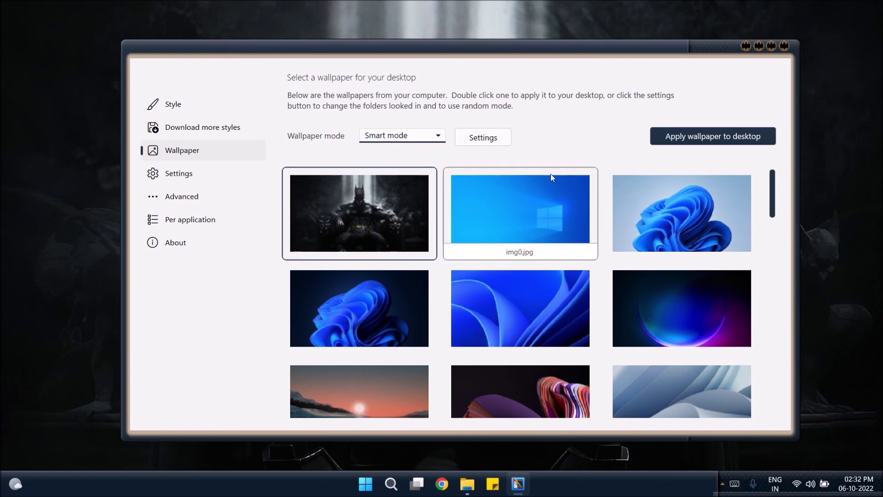
- Review the settings for the taskbar and Start menu style and the choices for double-click and right-click title bar actions
left_click(201, 175)
left_click(500, 216)
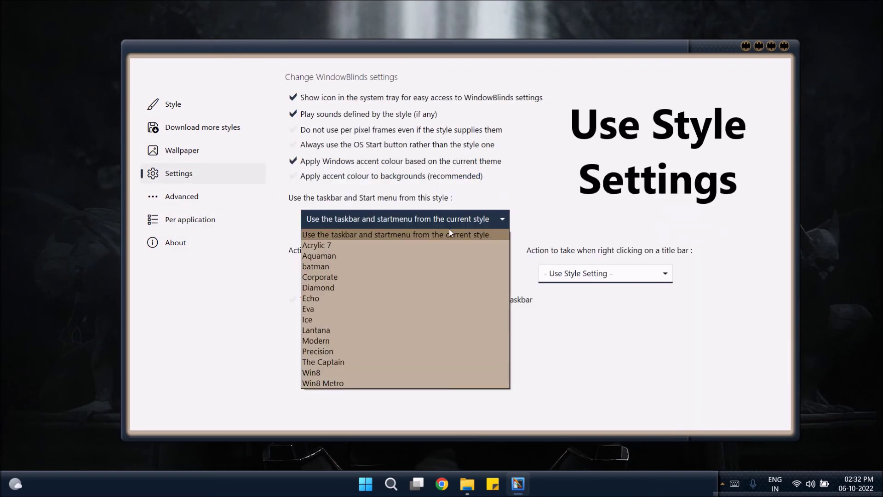
left_click(383, 235)
left_click(428, 274)
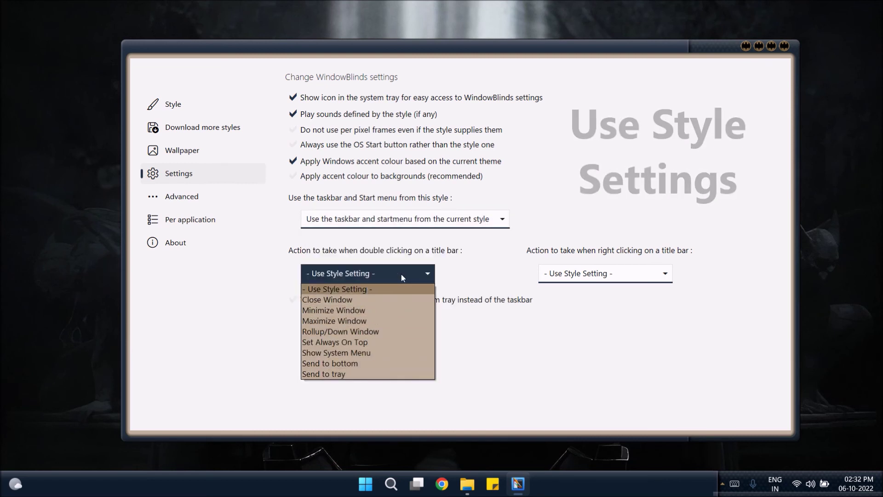
left_click(432, 274)
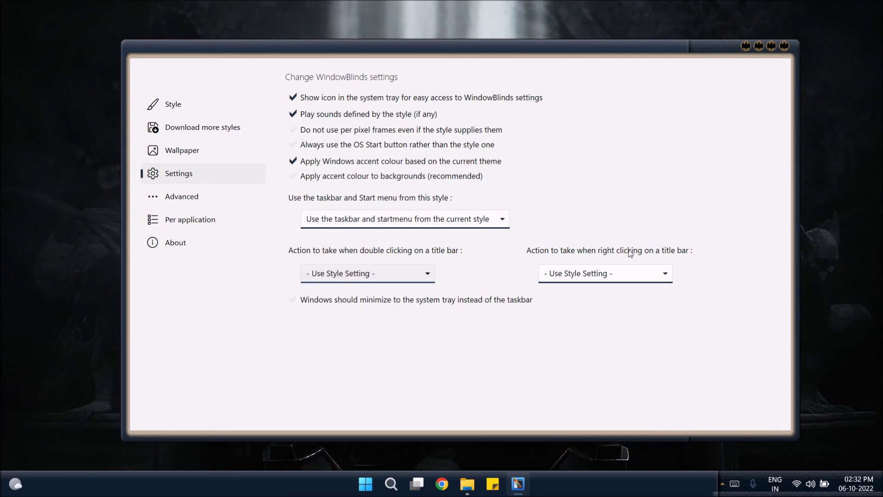
left_click(665, 273)
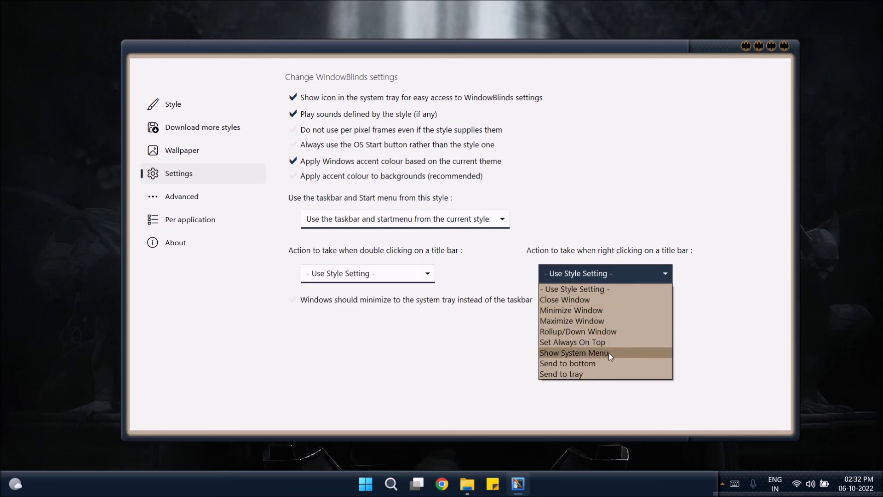
left_click(658, 273)
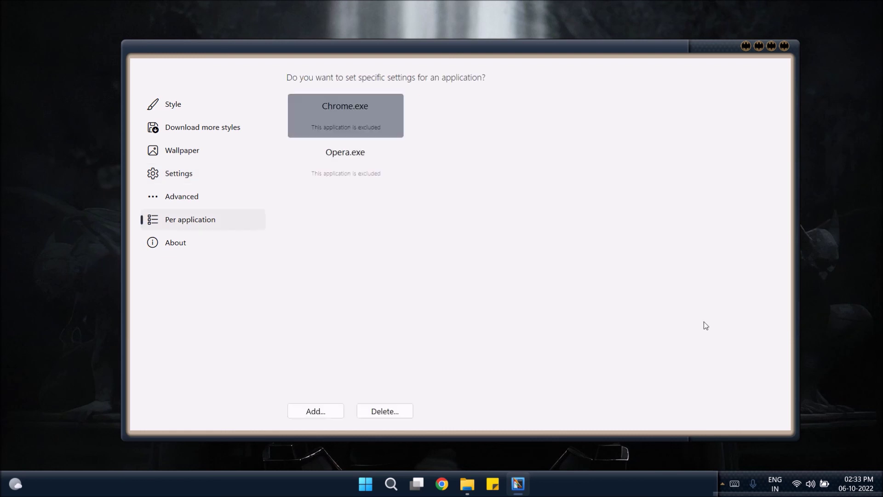